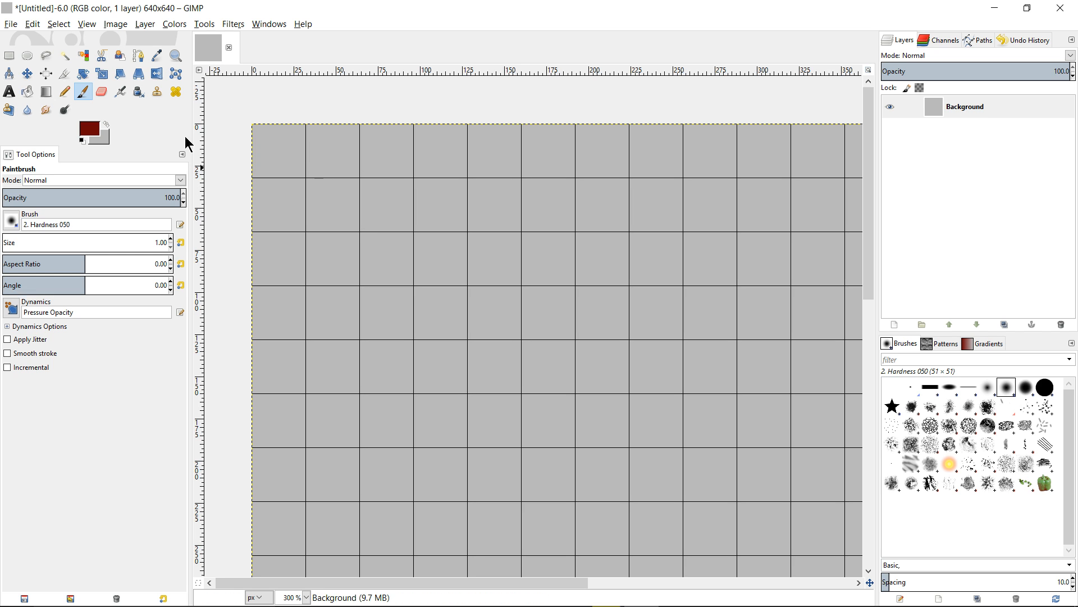
Create a new image 320 pixels wide and 32 pixels high
click(9, 25)
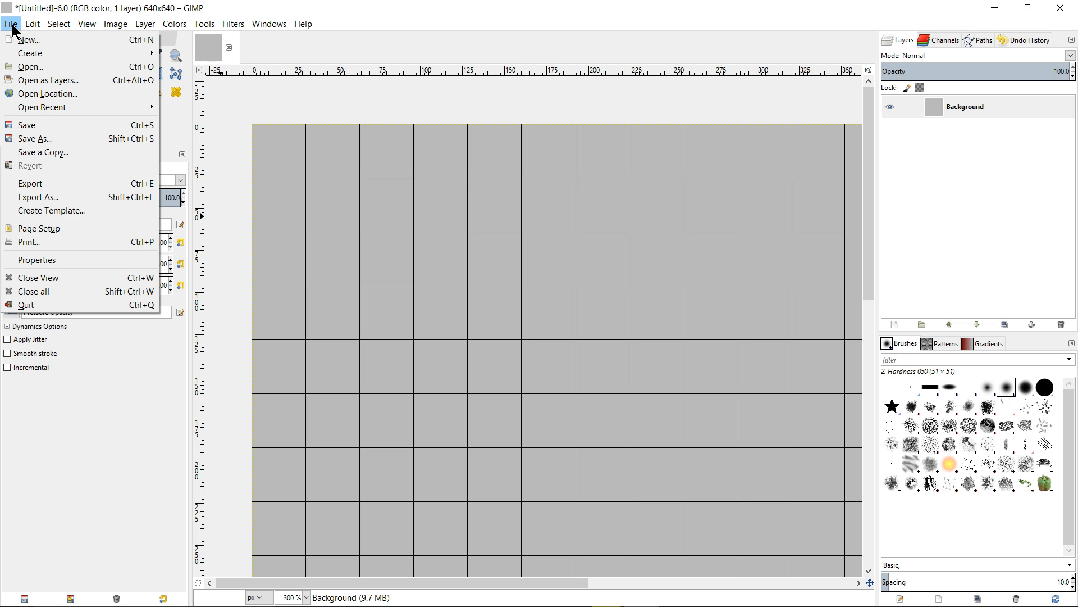
click(21, 39)
drag(499, 61, 501, 152)
text(640)
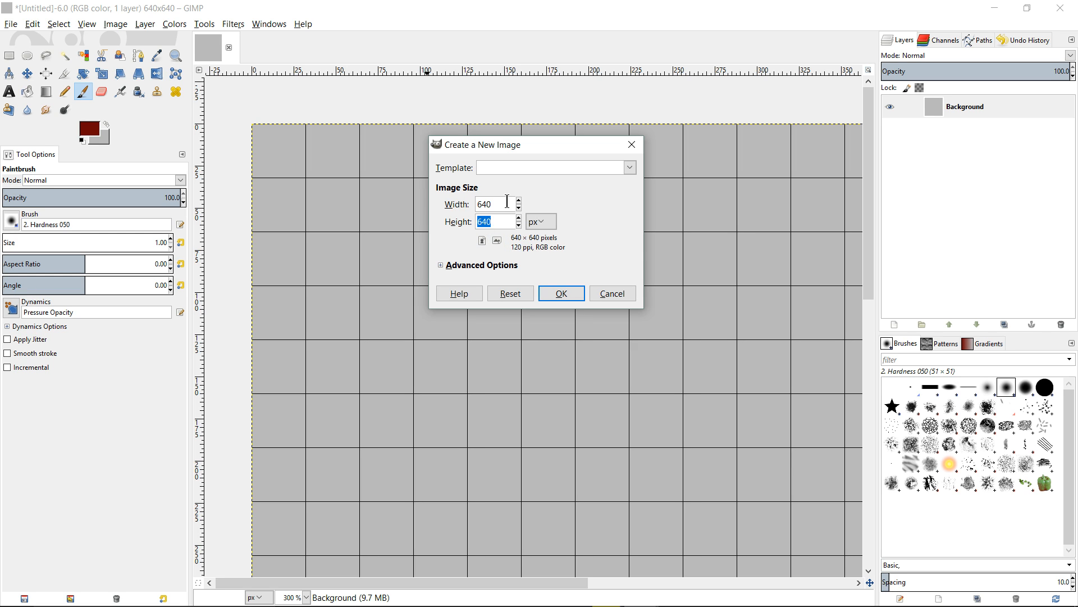
drag(507, 202, 428, 196)
drag(506, 222, 435, 223)
drag(501, 205, 435, 204)
drag(501, 220, 434, 204)
text(320)
key(Tab)
text(30)
key(BackSpace)
key(BackSpace)
text(32)
drag(497, 202, 476, 203)
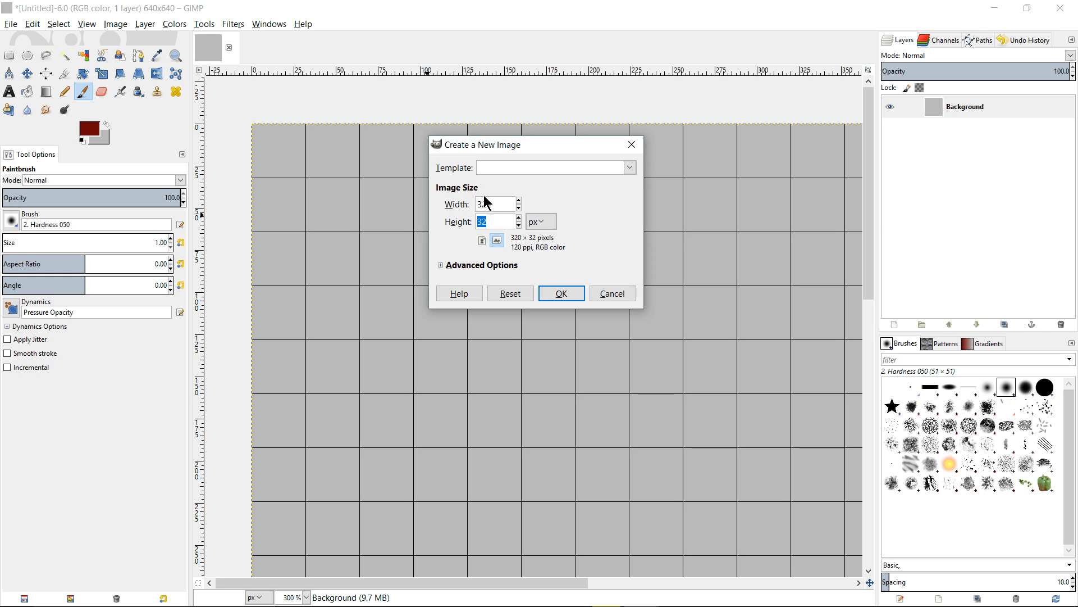
double_click(484, 203)
click(561, 293)
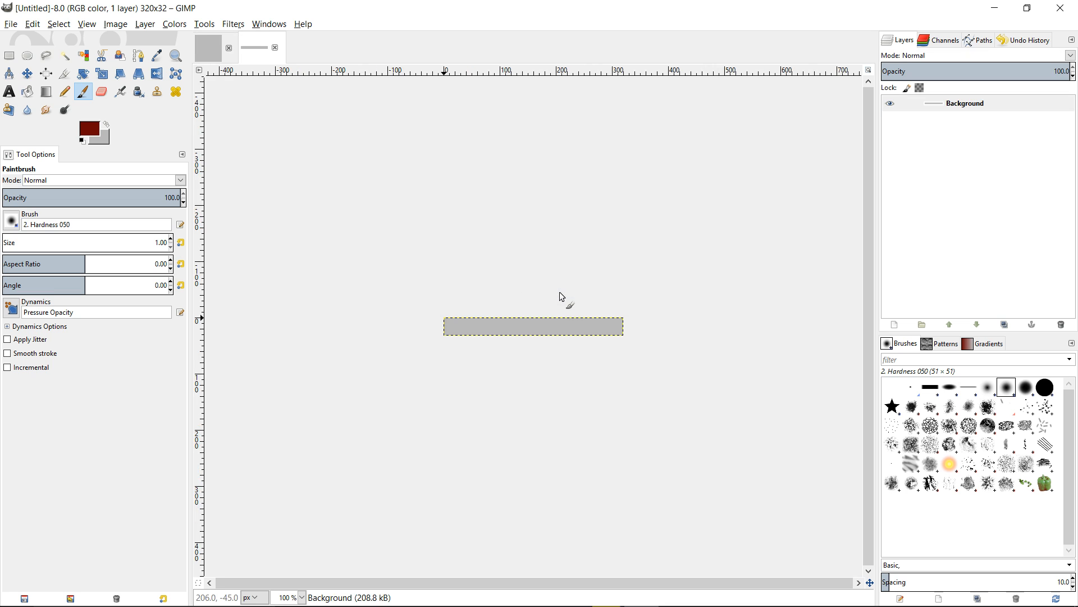
Turn on the grid display for the new image
ctrl+scroll(575, 306, up, 3)
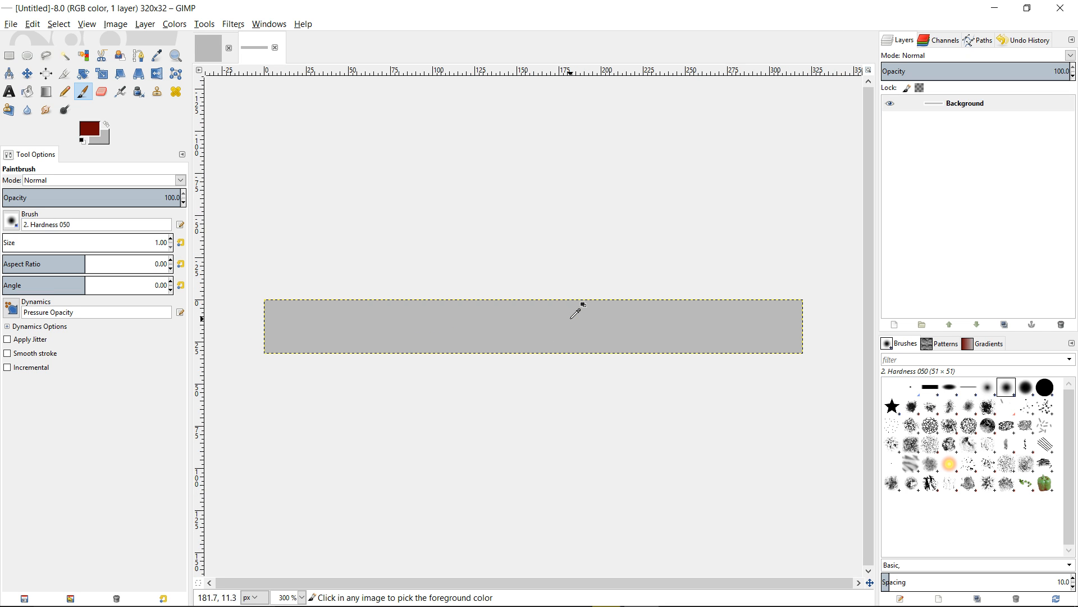
drag(561, 280, 546, 254)
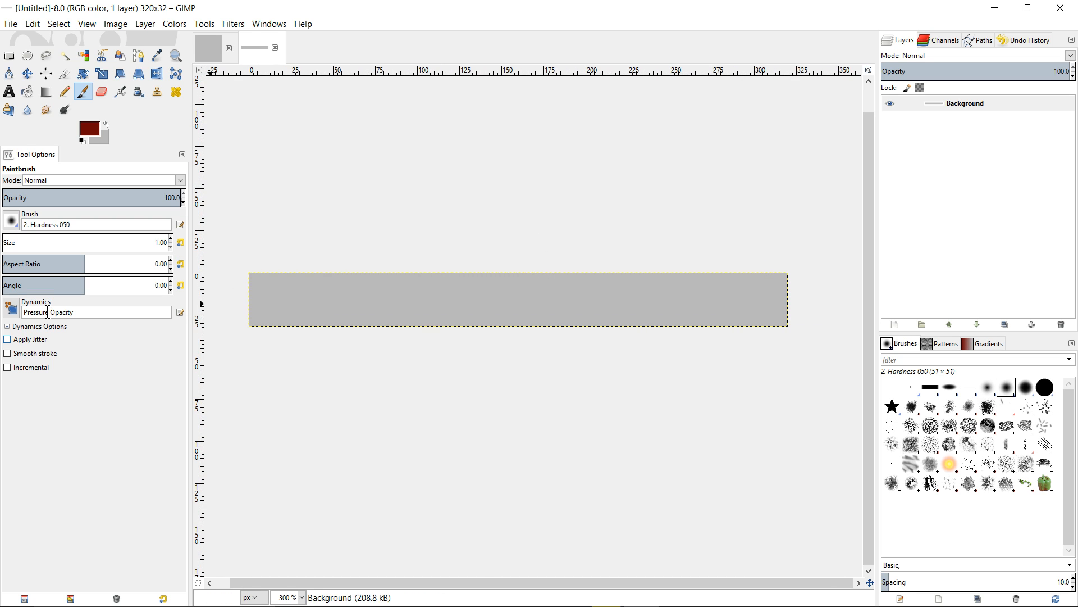
mouse_move(434, 283)
mouse_down()
mouse_move(457, 279)
mouse_move(509, 304)
mouse_up()
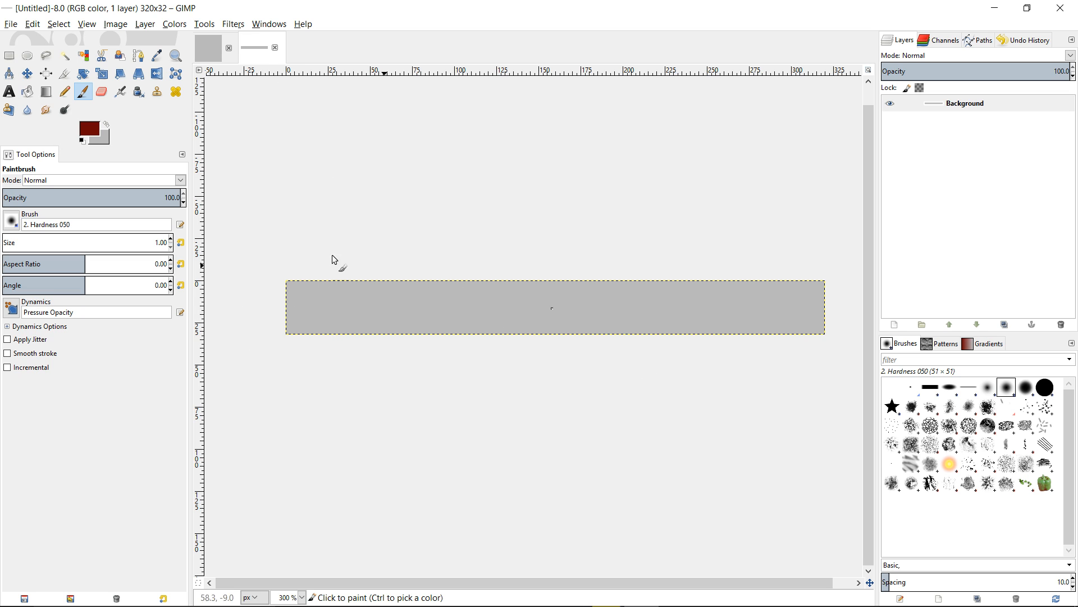
click(87, 24)
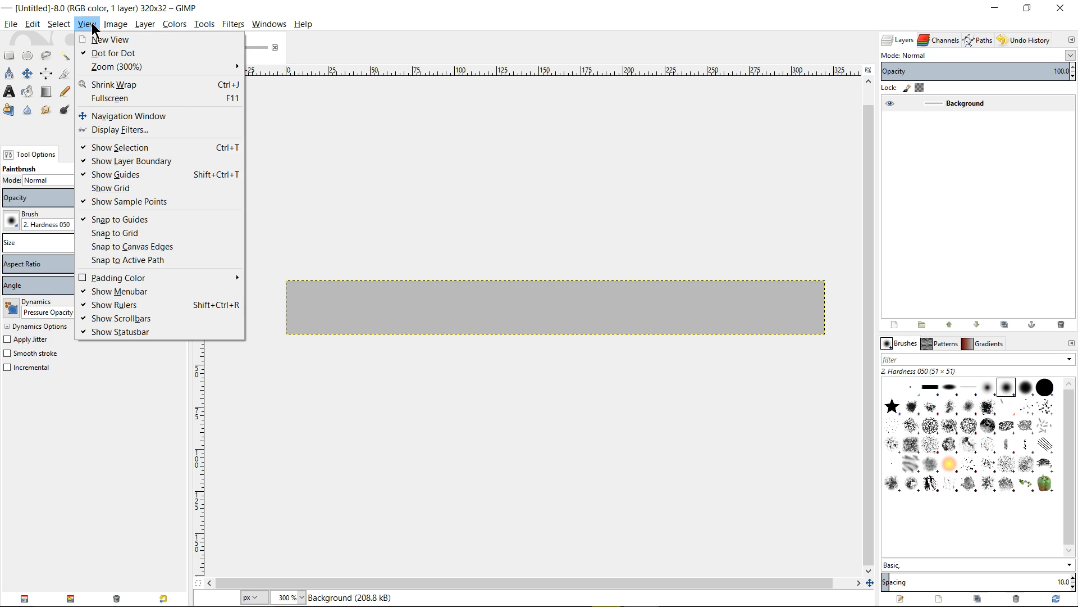
click(153, 189)
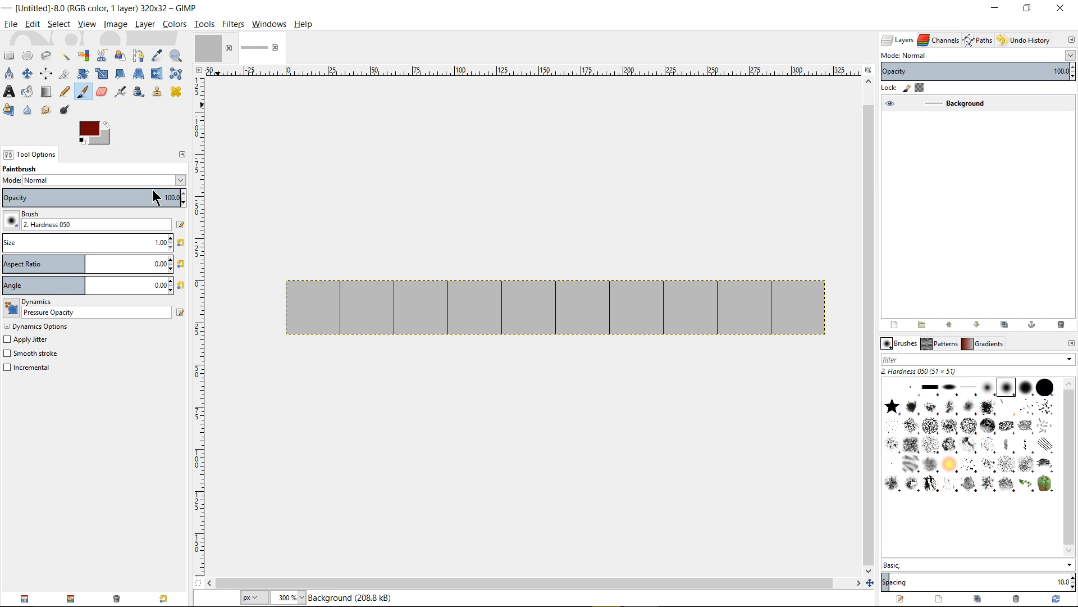
click(82, 26)
click(658, 409)
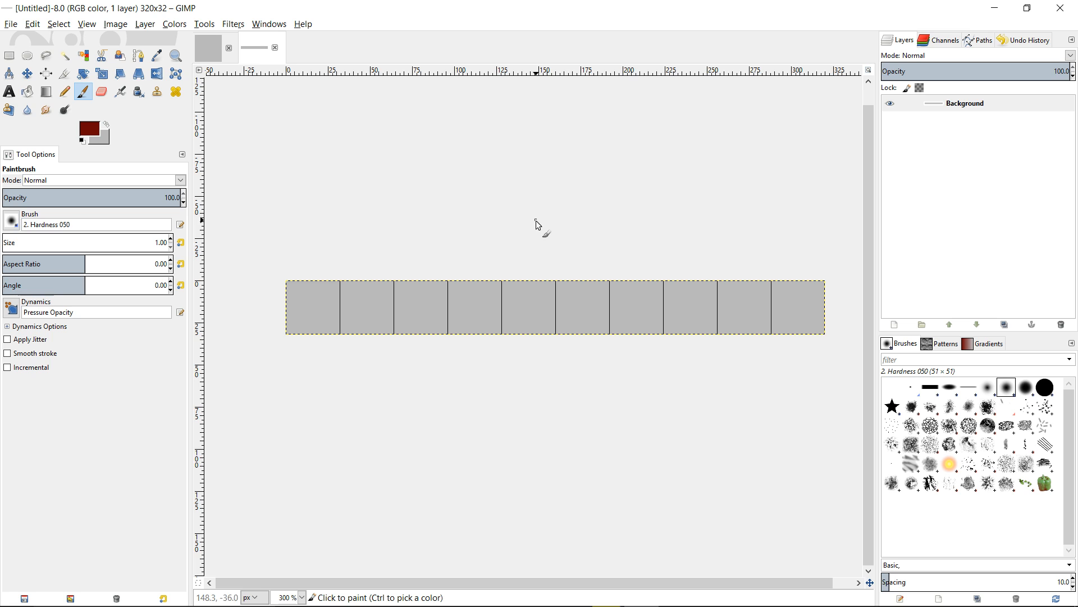
Review the default grid spacing of 32 × 32 pixels in Preferences and close them
click(40, 24)
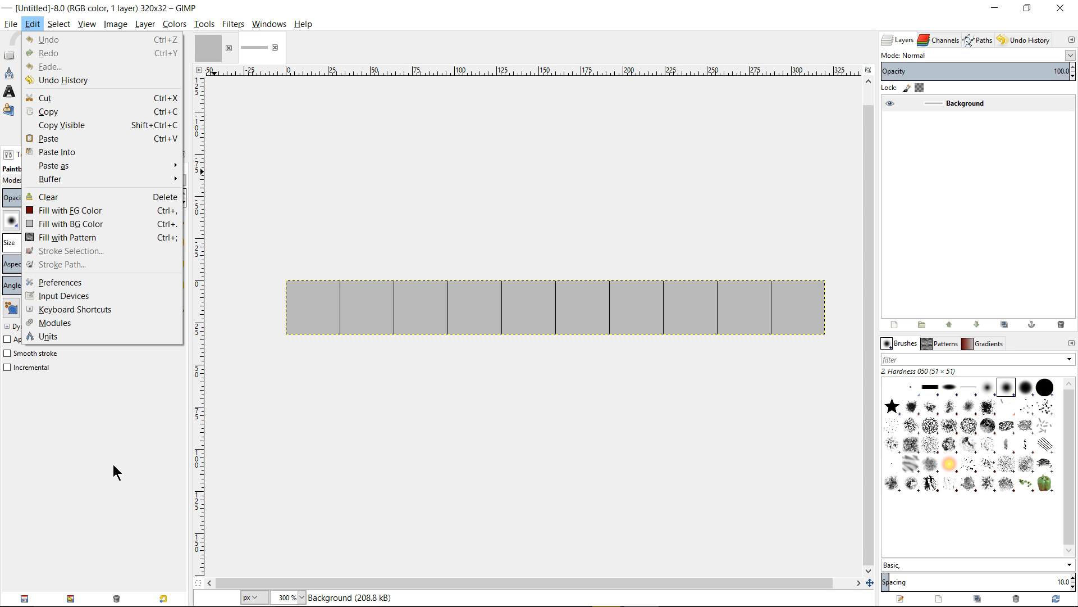
click(112, 284)
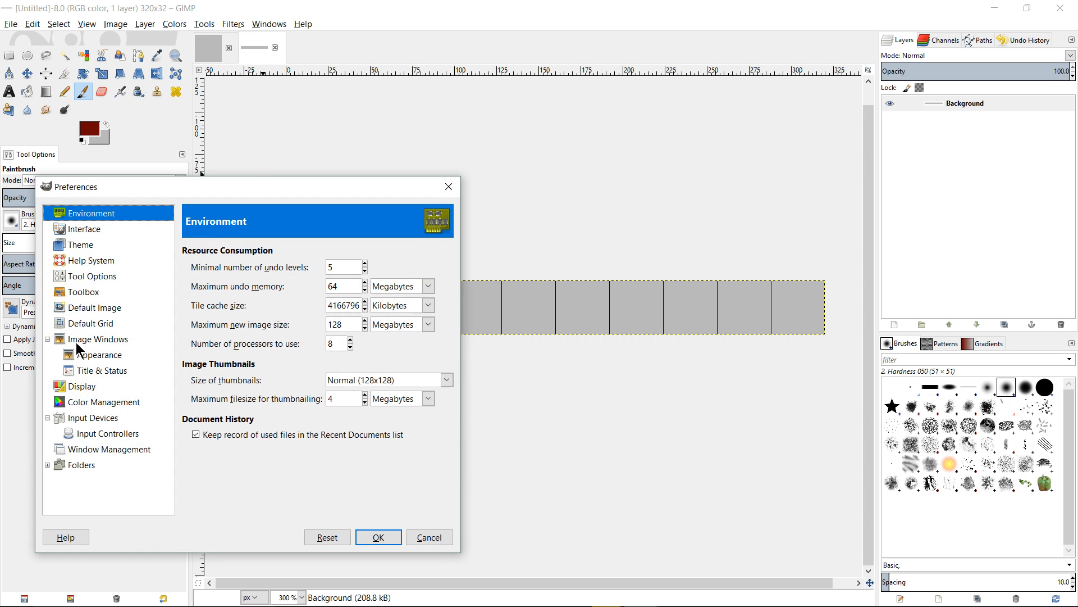
click(90, 323)
click(251, 175)
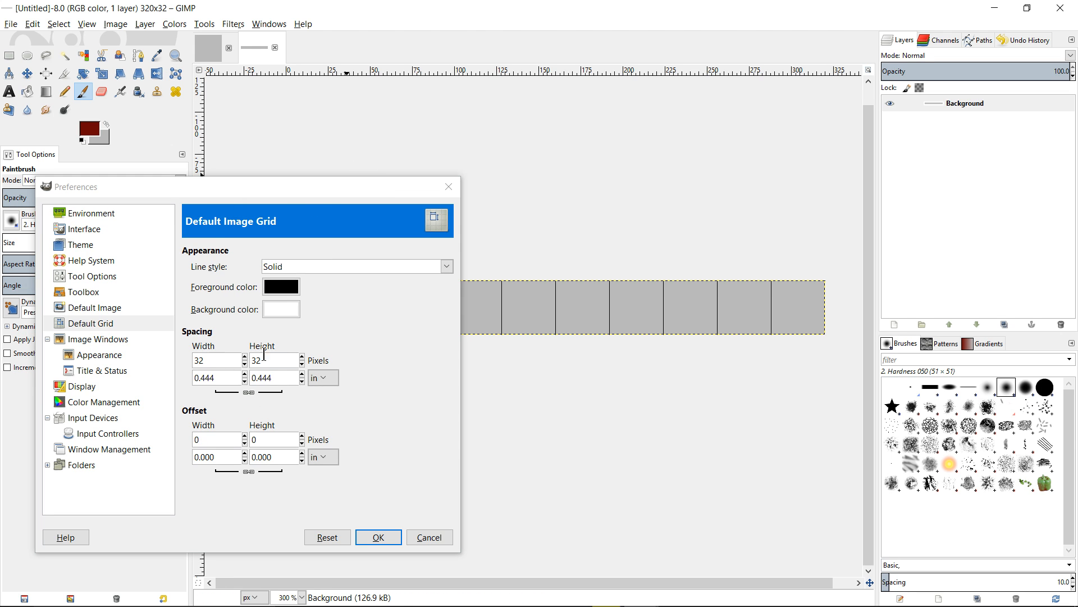
drag(283, 188, 403, 163)
click(400, 334)
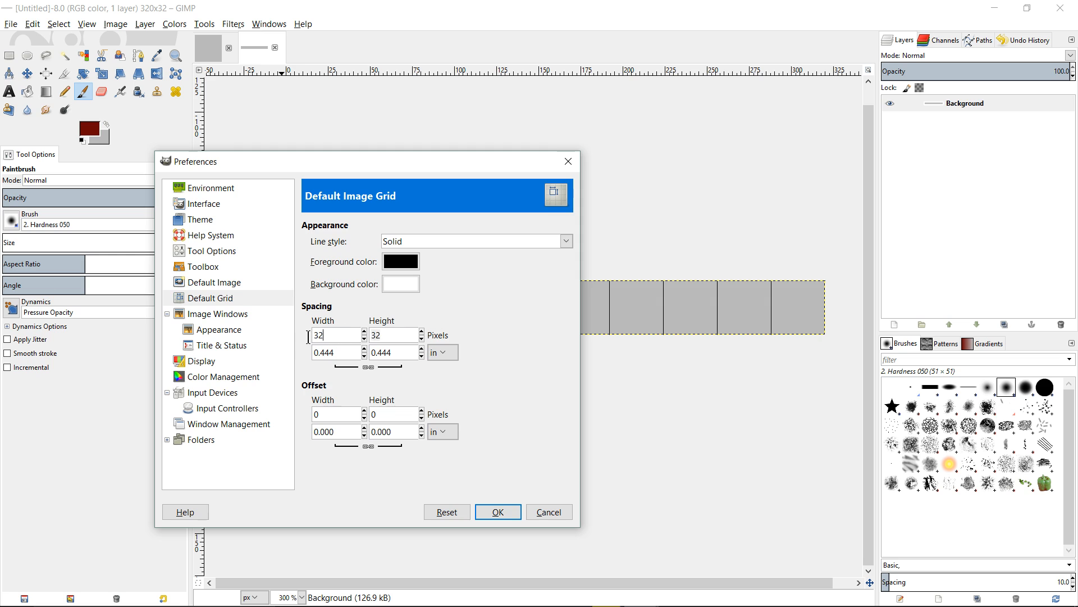
drag(329, 339, 293, 339)
drag(384, 338, 348, 332)
click(498, 512)
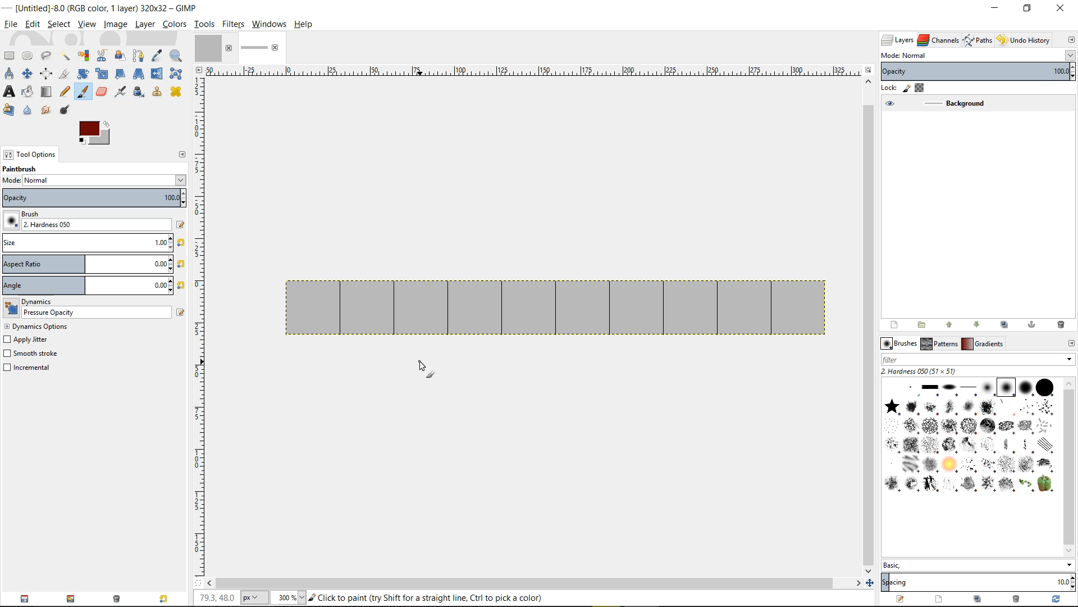
Inspect the image's grid configuration and cancel the dialog without changes
mouse_move(416, 285)
mouse_down()
mouse_move(457, 278)
mouse_move(409, 279)
mouse_up()
scroll(348, 303, up, 1)
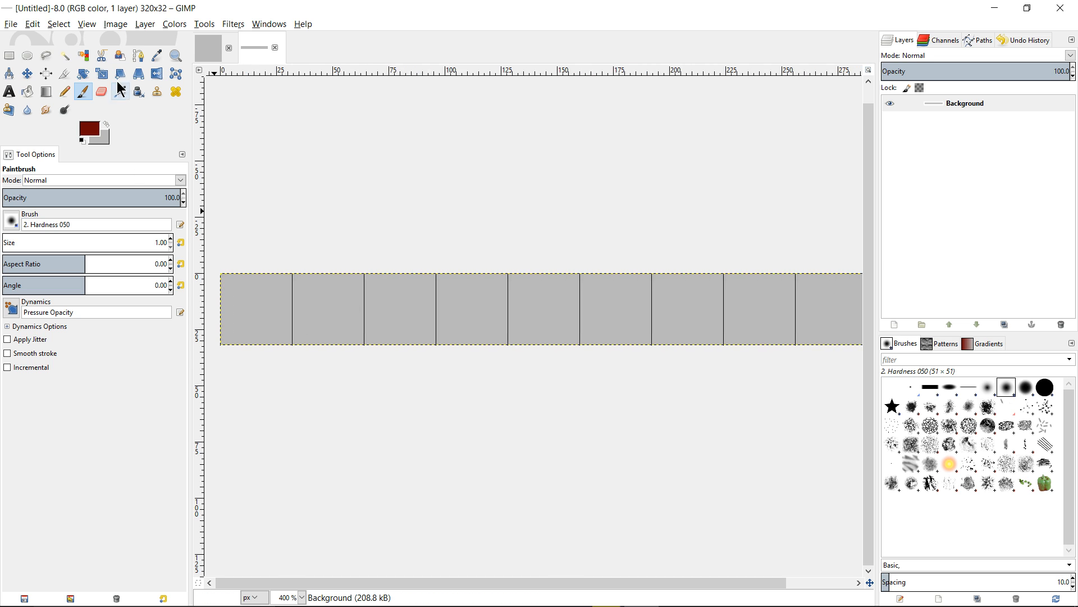
click(59, 24)
mouse_move(33, 25)
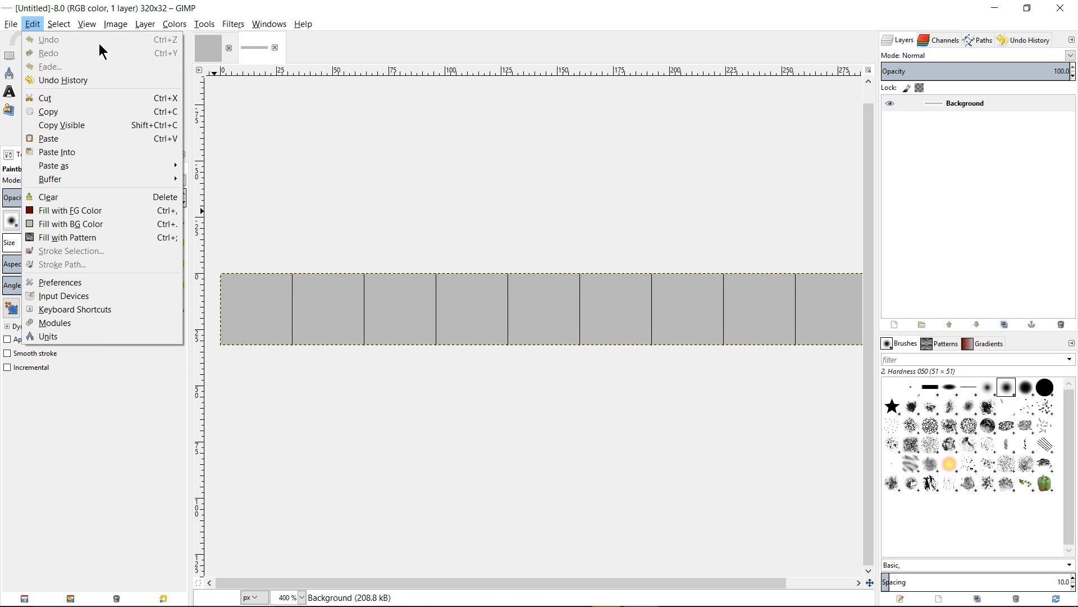
mouse_move(89, 27)
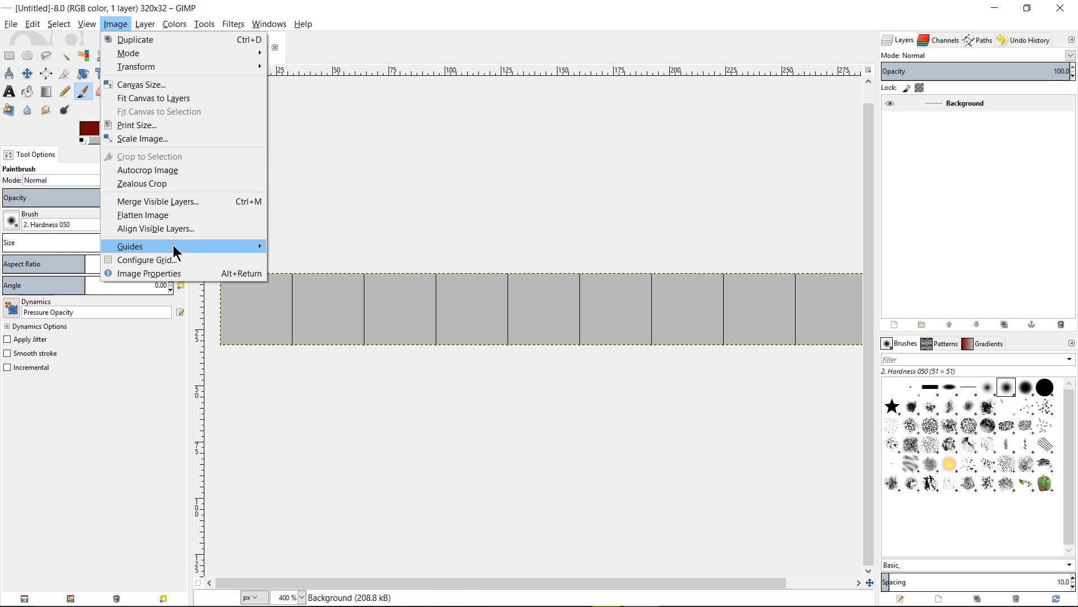
click(178, 260)
click(130, 275)
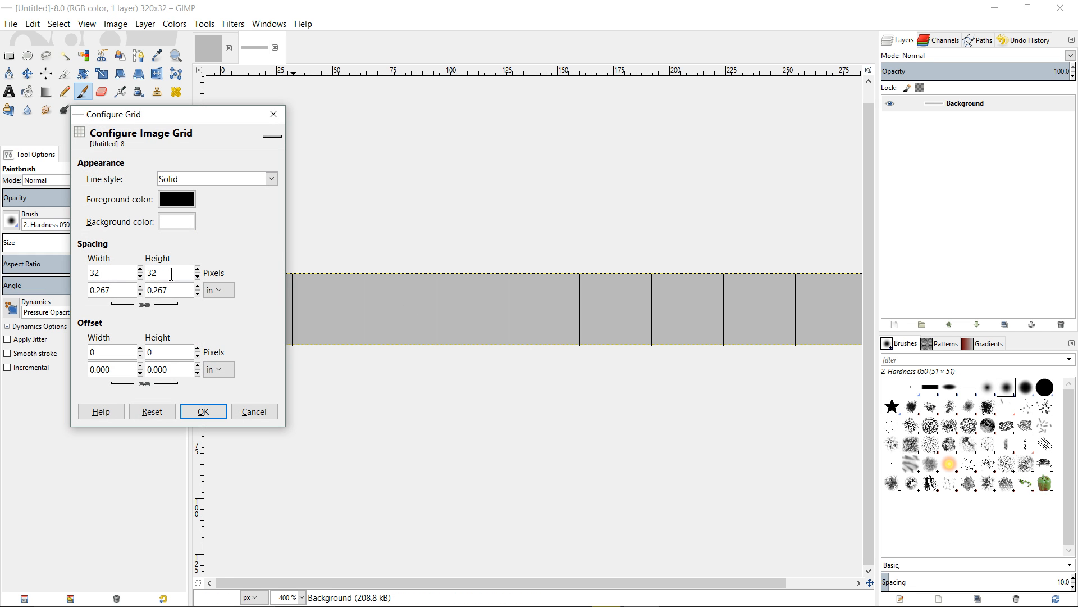
drag(171, 274, 90, 274)
click(191, 273)
click(106, 274)
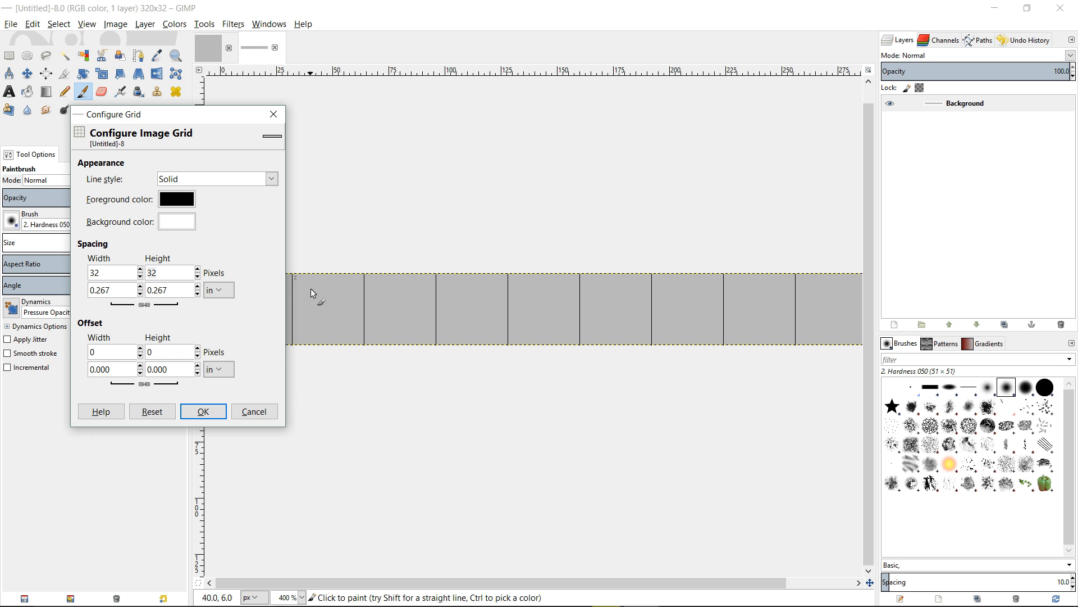
click(254, 411)
Try drawing vertical strokes in the first grid cell with the Pencil tool and undo them
scroll(373, 200, left, 4)
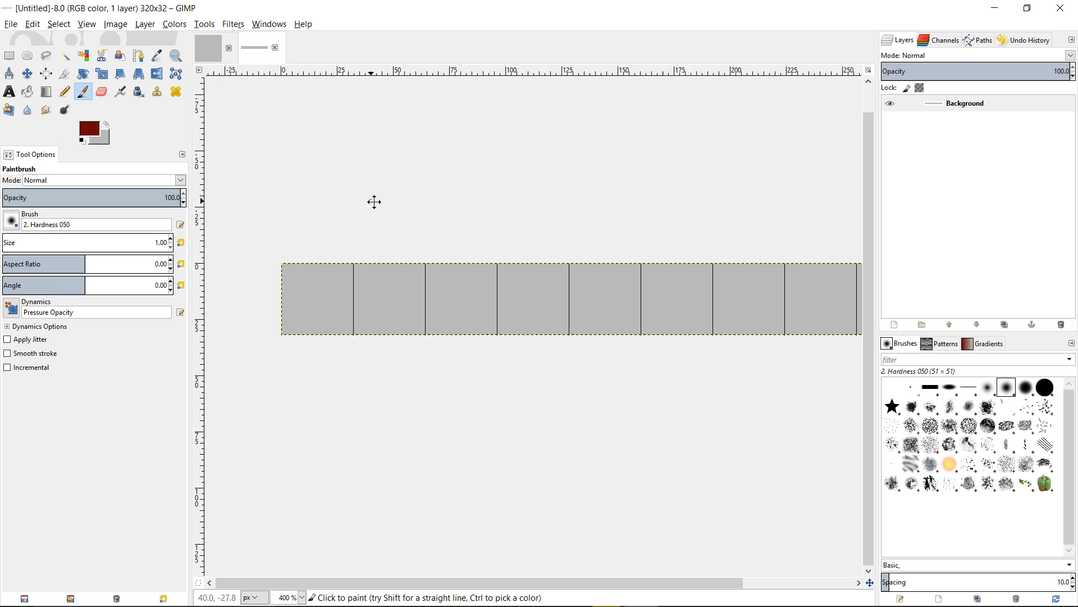
scroll(387, 347, up, 2)
drag(527, 356, 729, 378)
drag(669, 357, 414, 344)
scroll(503, 368, up, 1)
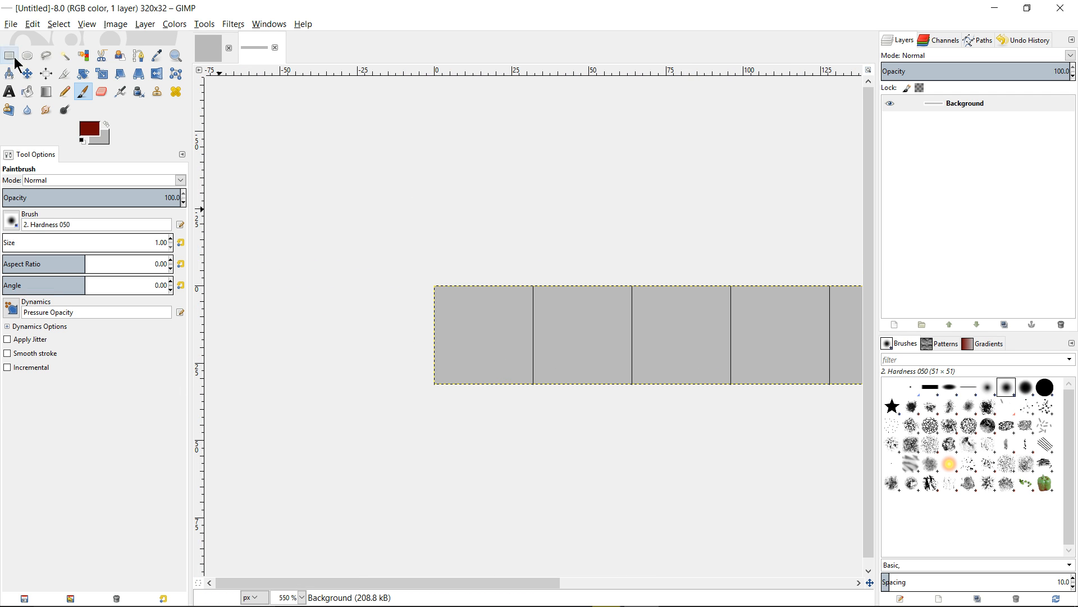
click(65, 92)
scroll(555, 366, up, 1)
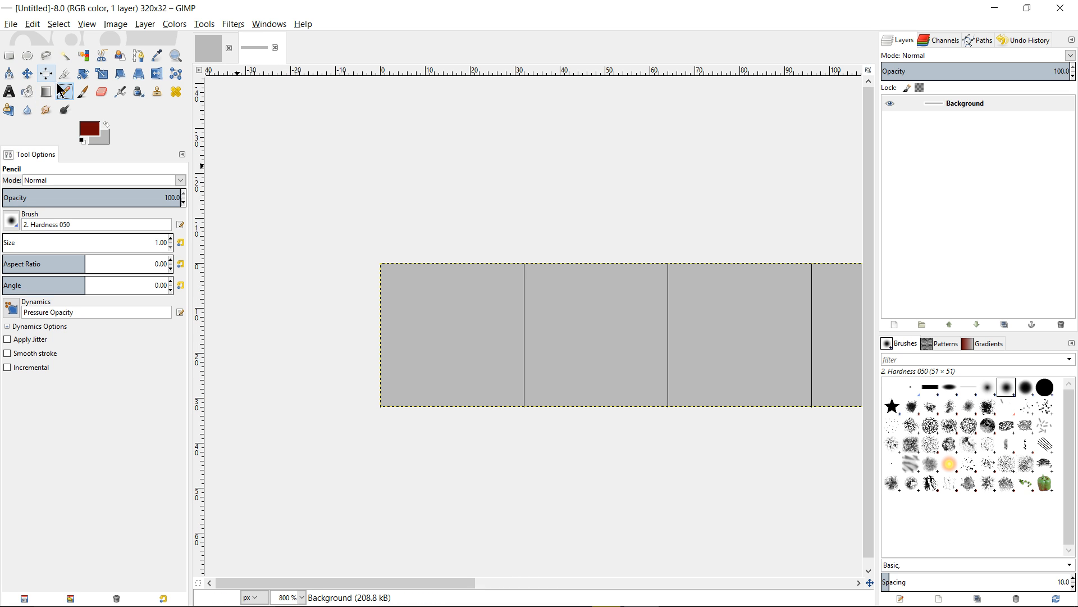
scroll(405, 279, up, 2)
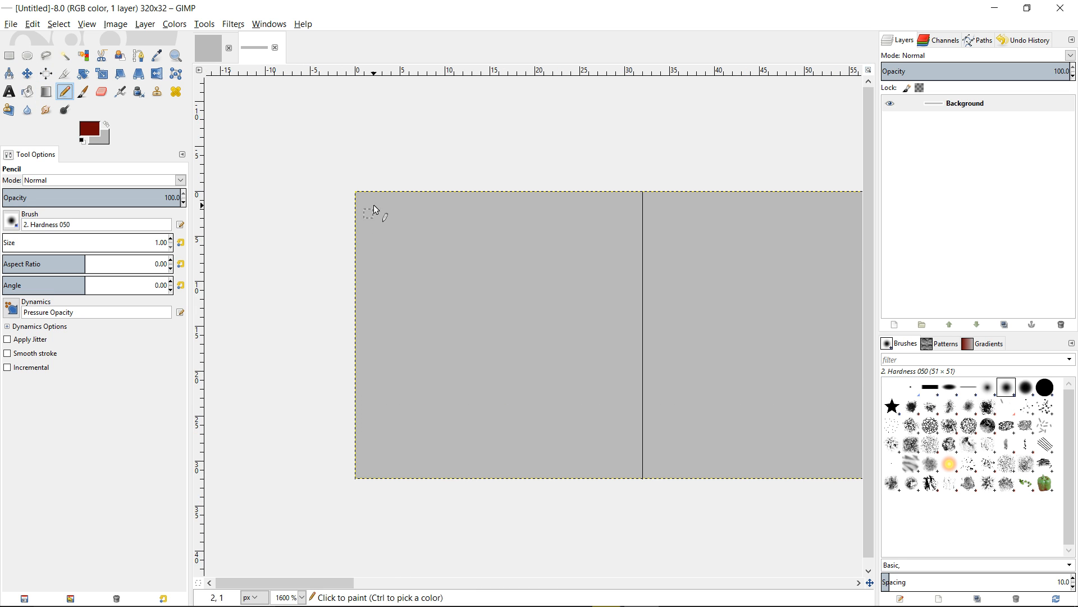
mouse_move(374, 209)
mouse_down()
mouse_move(392, 352)
mouse_move(387, 442)
mouse_up()
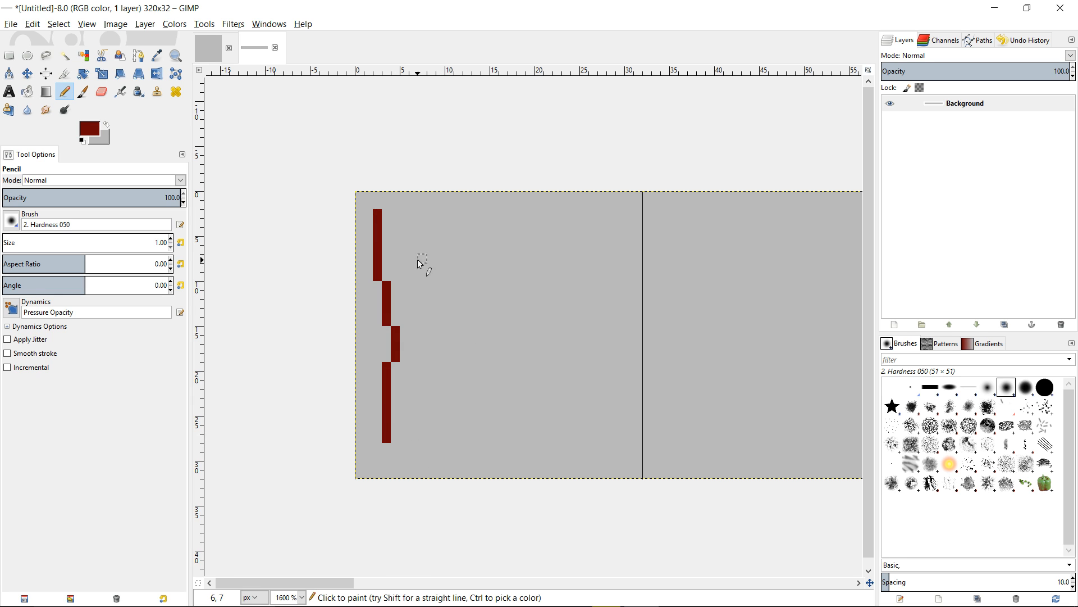
key(ctrl+z)
mouse_move(378, 213)
mouse_down()
mouse_move(378, 414)
mouse_move(414, 433)
mouse_up()
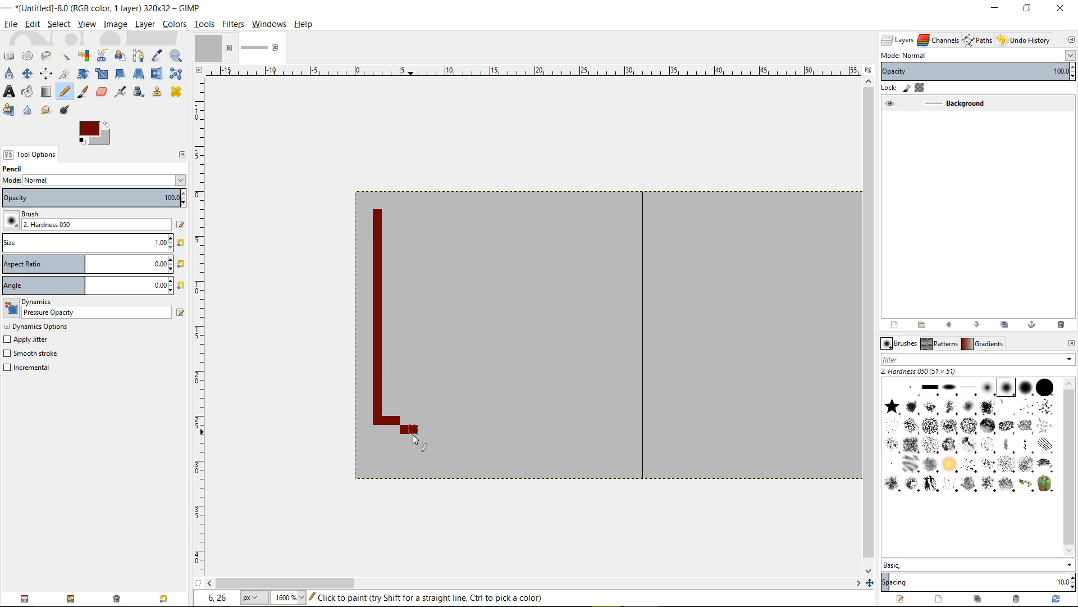
key(ctrl+z)
Switch to the Paintbrush and choose the 2. Hardness 100 brush
click(83, 92)
drag(430, 213, 483, 372)
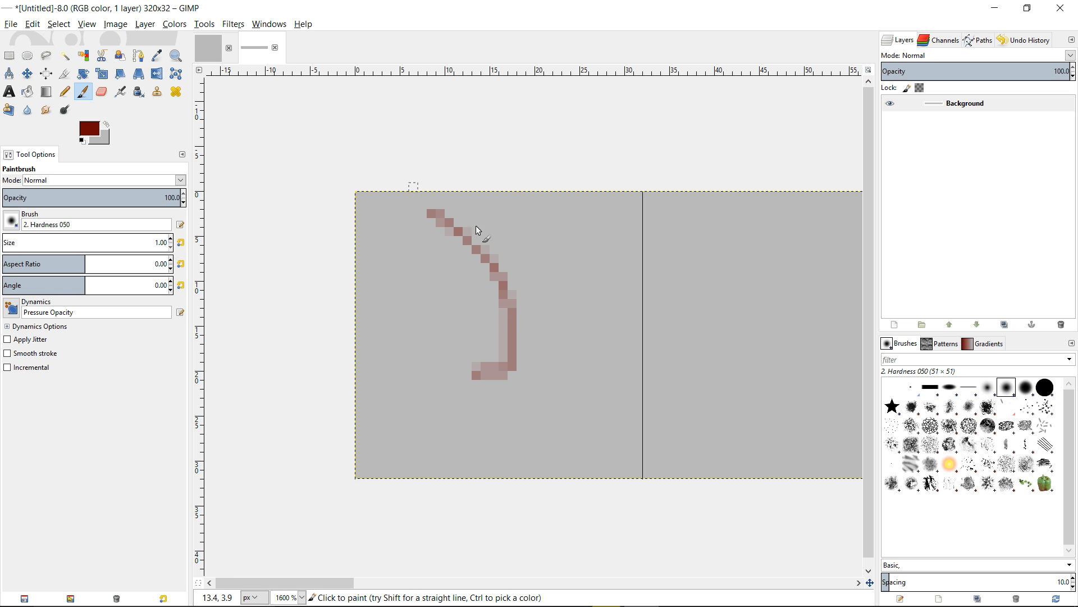
click(12, 220)
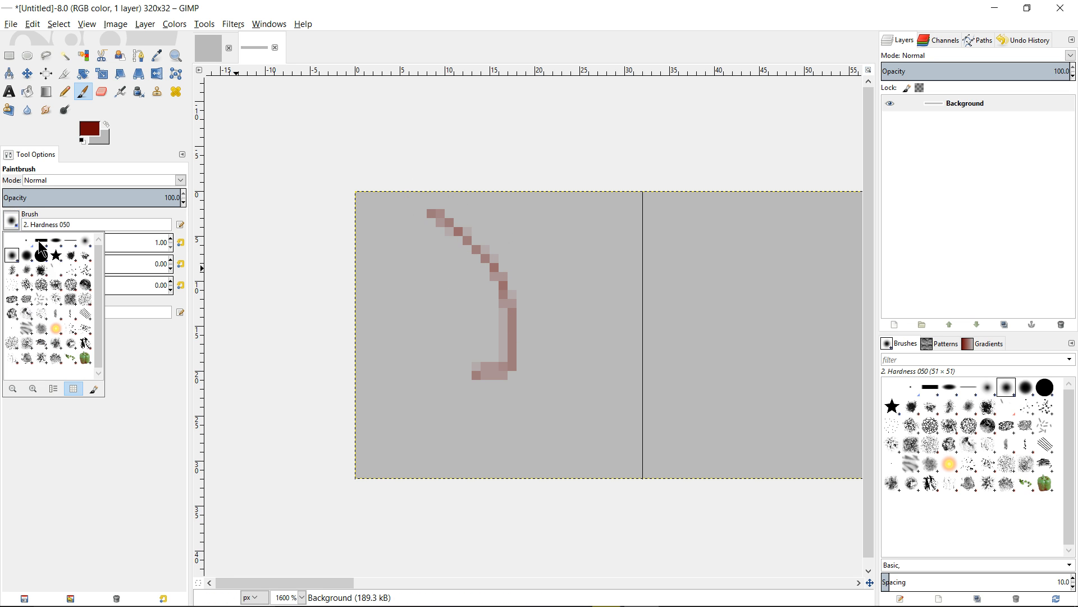
click(47, 259)
Try painting curved strokes in the first cell with the hard brush and undo them all
drag(547, 194, 607, 355)
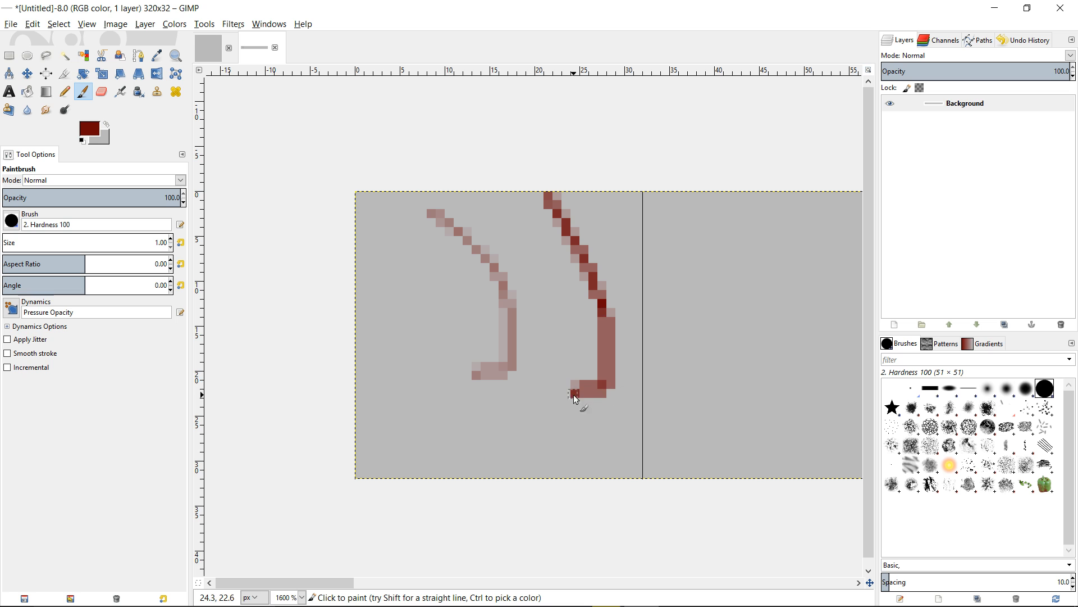
mouse_move(538, 406)
mouse_down()
mouse_move(575, 262)
mouse_move(565, 237)
mouse_move(570, 358)
mouse_up()
key(ctrl+z)
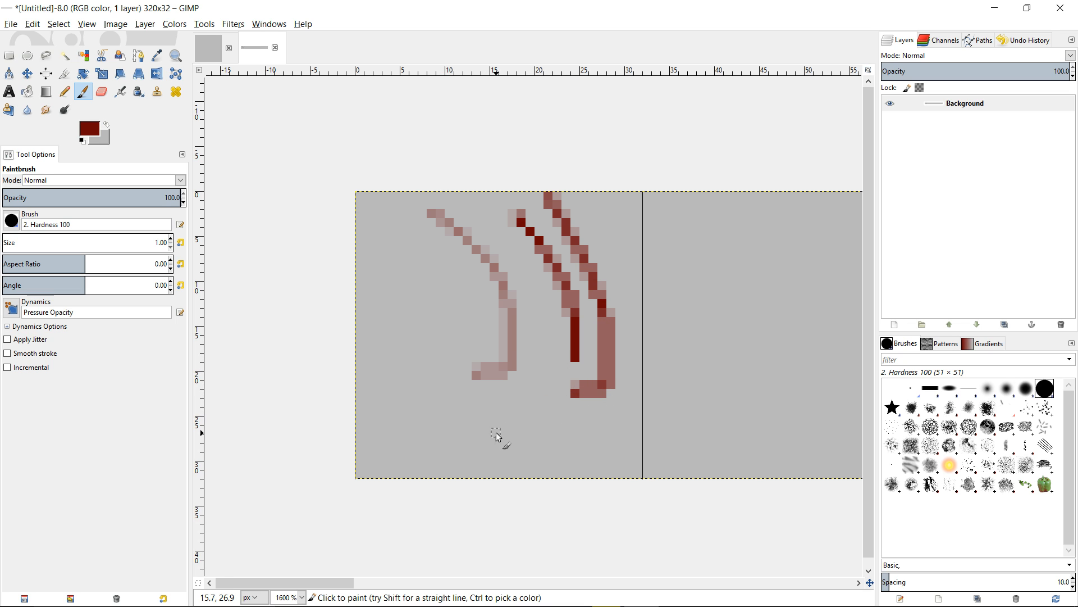
key(ctrl+z)
key(ctrl+z)
drag(546, 222, 535, 434)
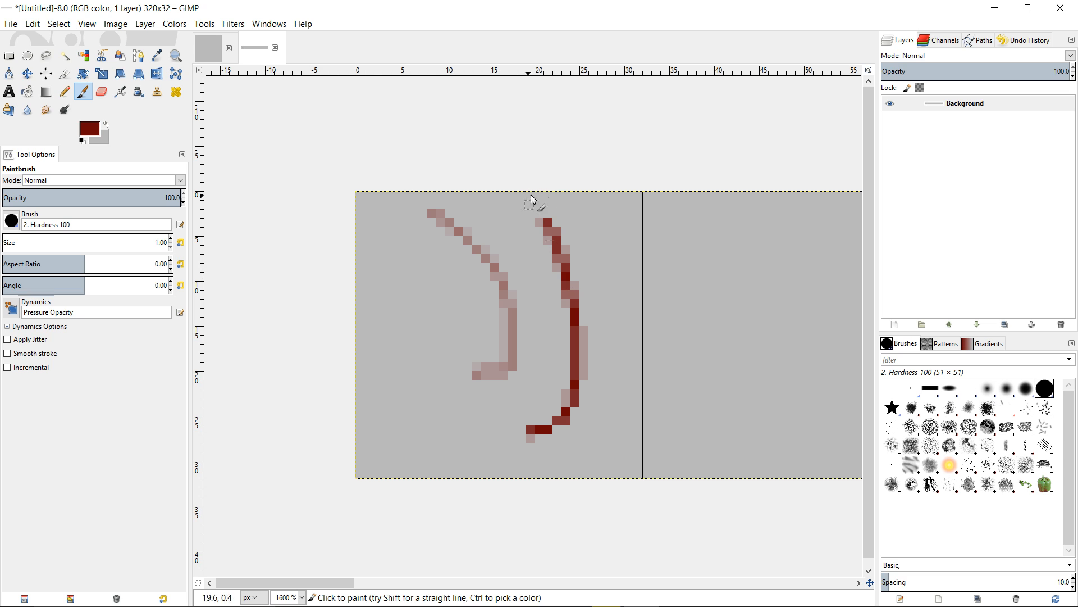
mouse_move(581, 205)
mouse_down()
mouse_move(619, 298)
mouse_move(572, 394)
mouse_up()
key(ctrl+z)
key(ctrl+z)
key(ctrl+z)
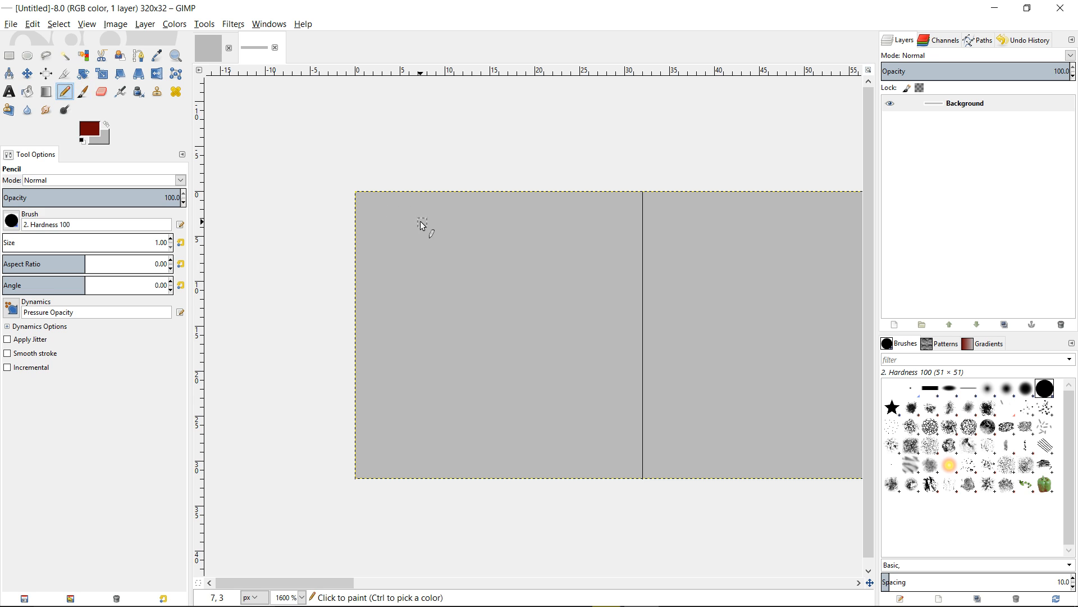
Try a curved pencil stroke in the first cell, undo it, and reselect the Pencil tool
mouse_move(421, 222)
mouse_down()
mouse_move(485, 311)
mouse_move(441, 376)
mouse_up()
drag(529, 437, 539, 268)
key(ctrl+z)
key(ctrl+z)
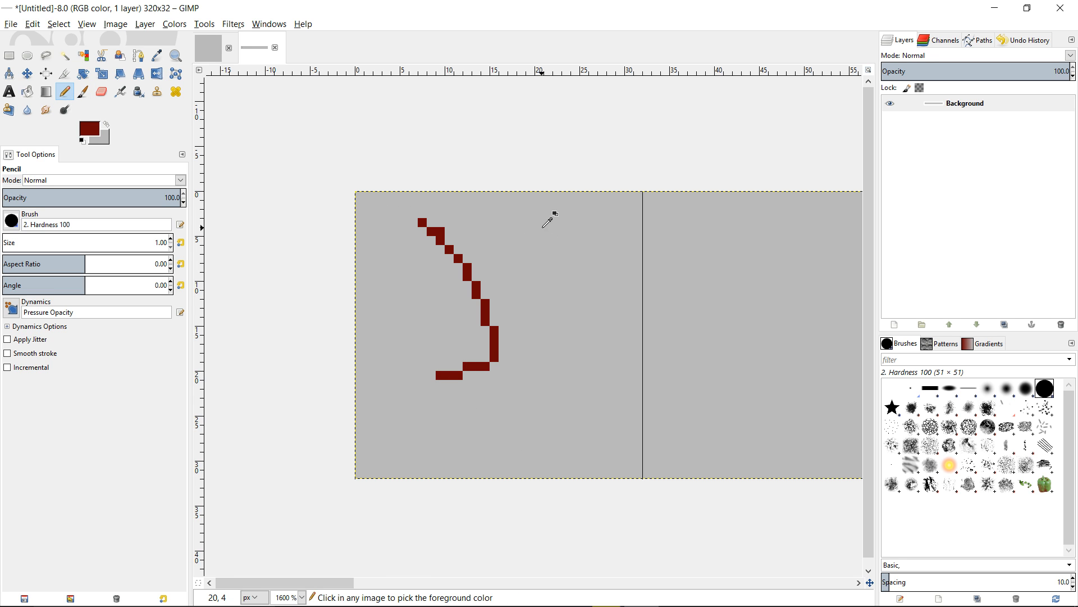
key(z)
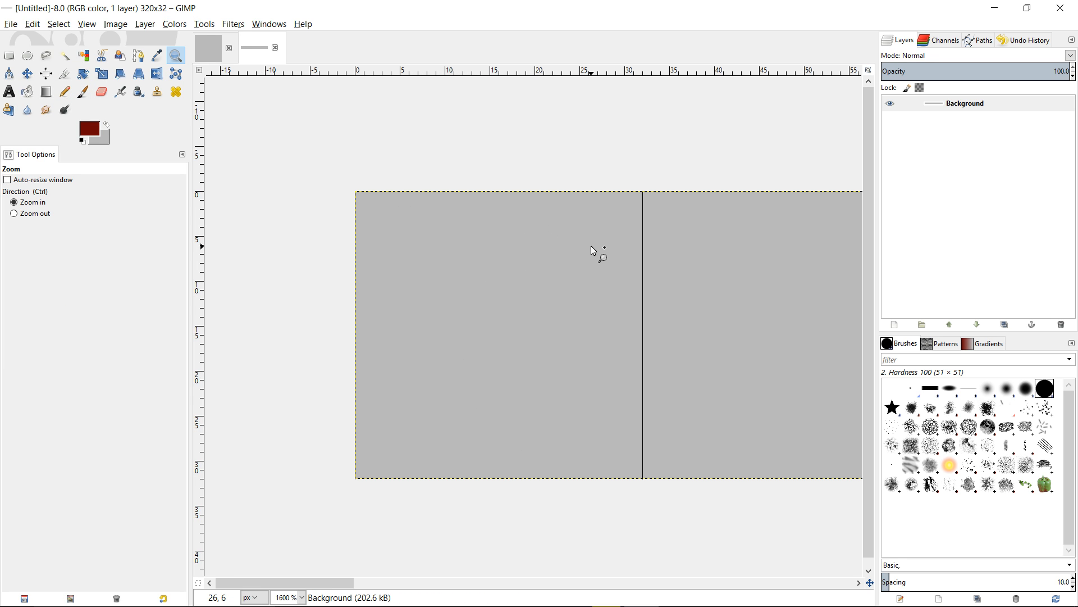
click(64, 92)
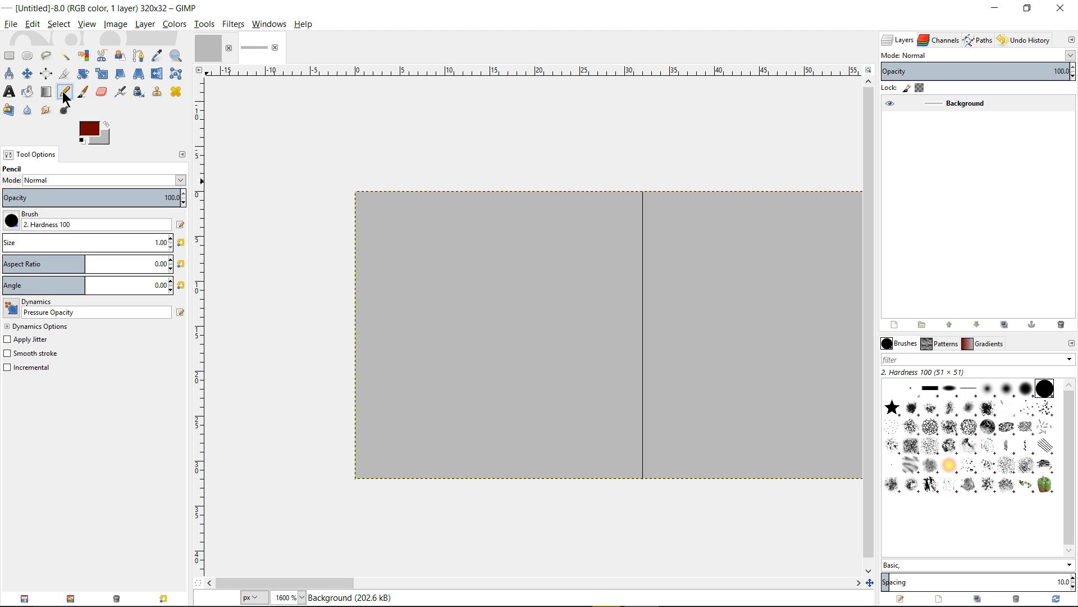
Draw a curved pencil stroke down the first grid cell
mouse_move(375, 213)
mouse_down()
mouse_move(494, 332)
mouse_move(462, 446)
mouse_up()
scroll(584, 383, right, 3)
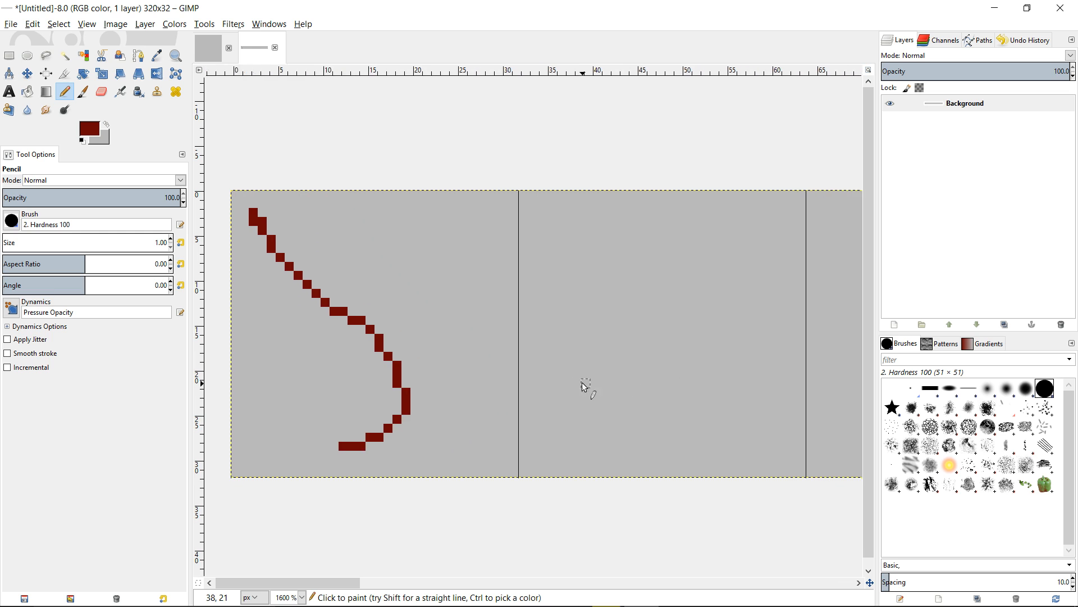
Draw curved pencil strokes in the second and third grid cells
mouse_move(565, 221)
mouse_down()
mouse_move(735, 284)
mouse_move(690, 433)
mouse_up()
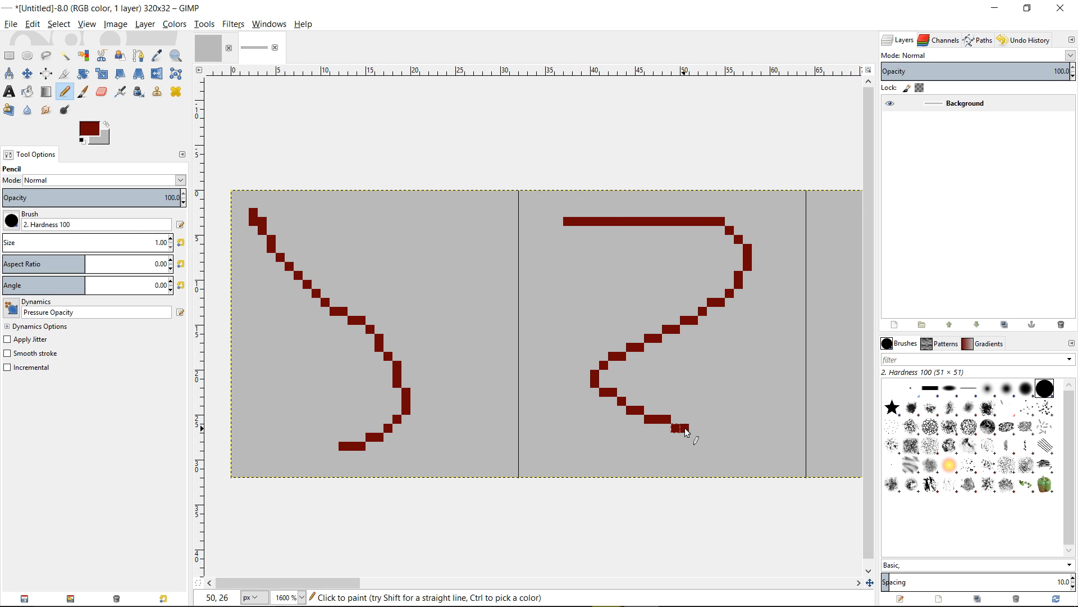
scroll(773, 325, right, 8)
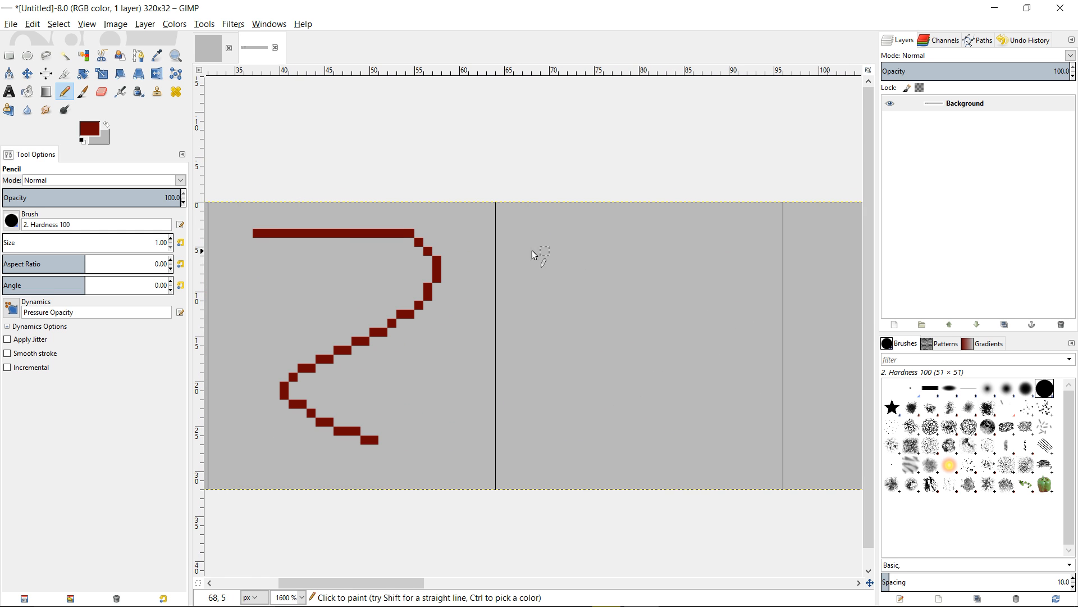
mouse_move(516, 251)
mouse_down()
mouse_move(670, 263)
mouse_move(553, 392)
mouse_move(691, 439)
mouse_up()
Inspect the strokes across the cells, then undo the strokes in the second and third cells
scroll(699, 358, left, 5)
scroll(699, 358, down, 1)
scroll(540, 304, left, 5)
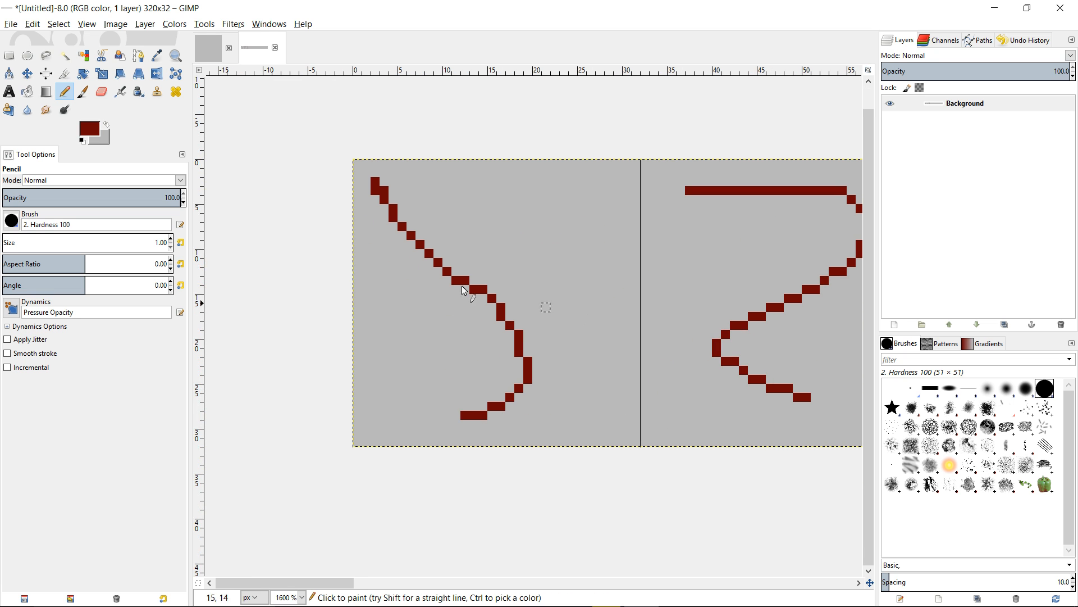
scroll(479, 289, up, 1)
scroll(480, 289, right, 1)
scroll(562, 357, right, 9)
scroll(562, 357, up, 2)
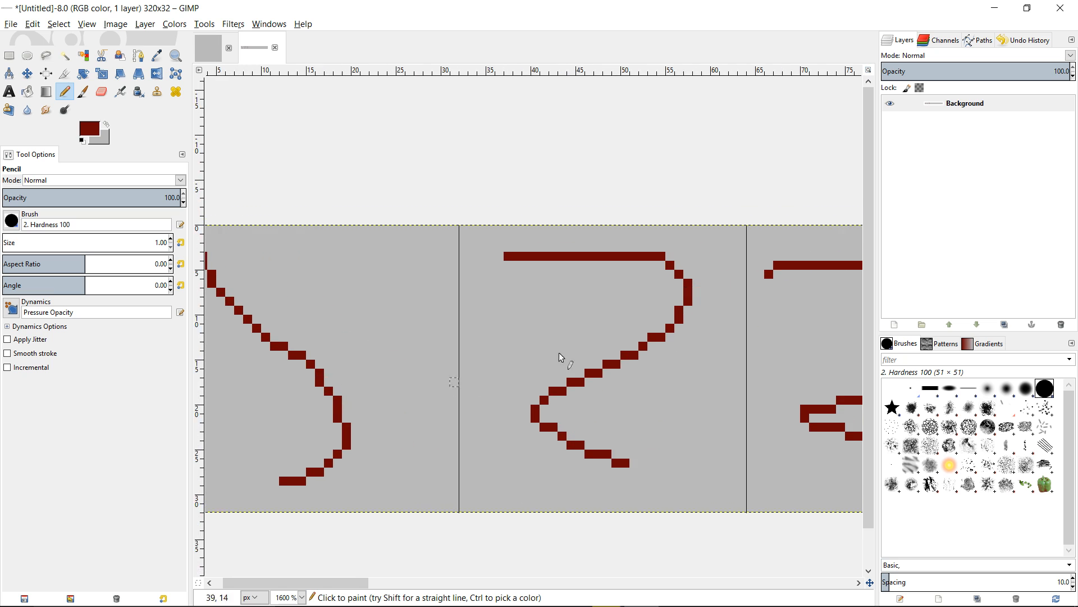
scroll(533, 350, down, 1)
scroll(533, 386, left, 10)
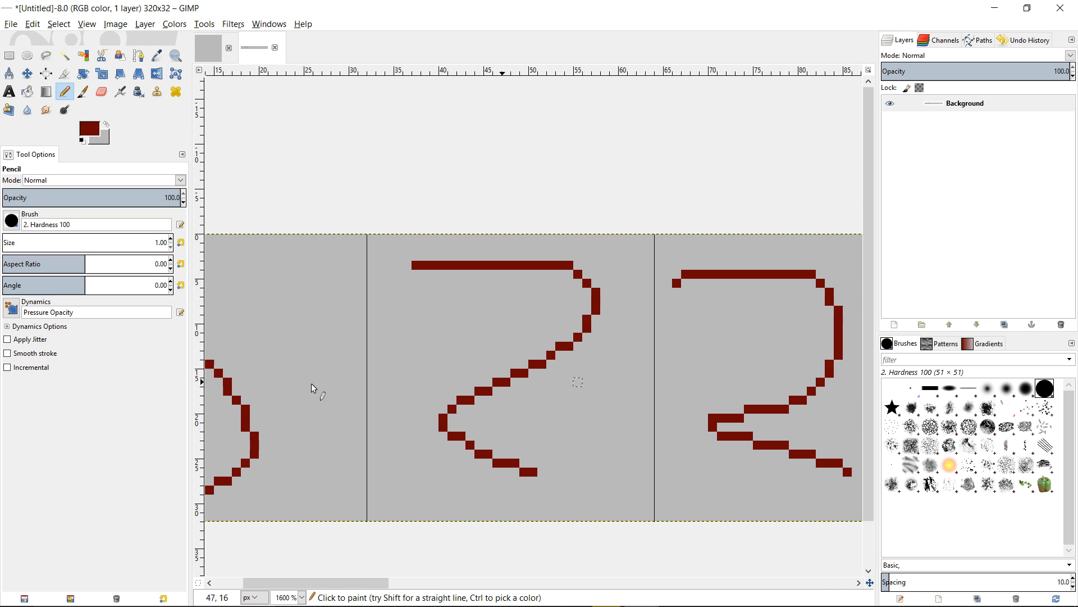
scroll(350, 374, down, 1)
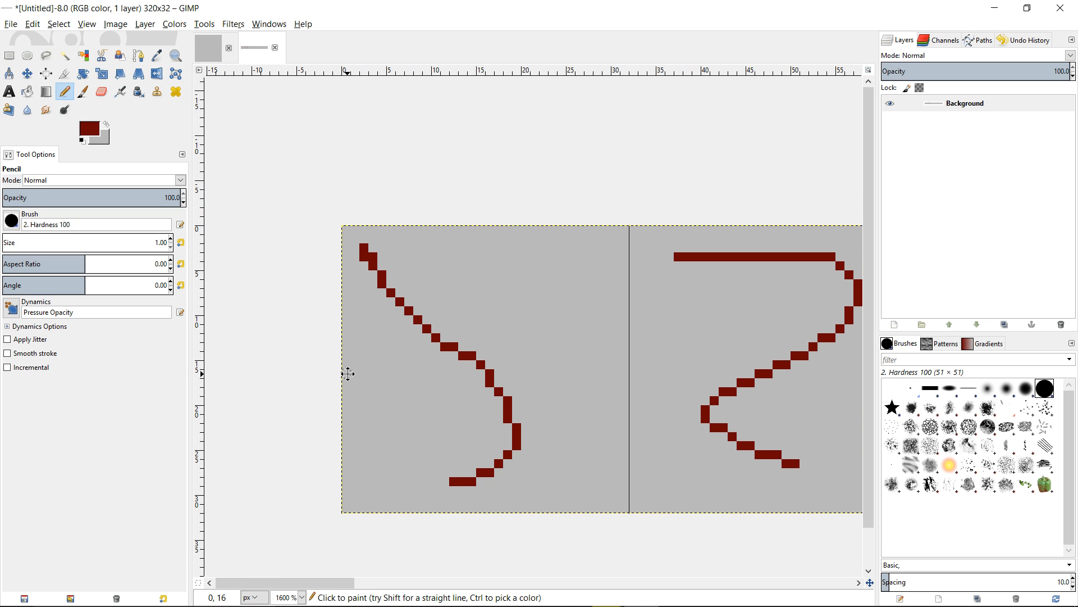
scroll(347, 374, right, 5)
scroll(373, 363, left, 4)
scroll(584, 332, down, 1)
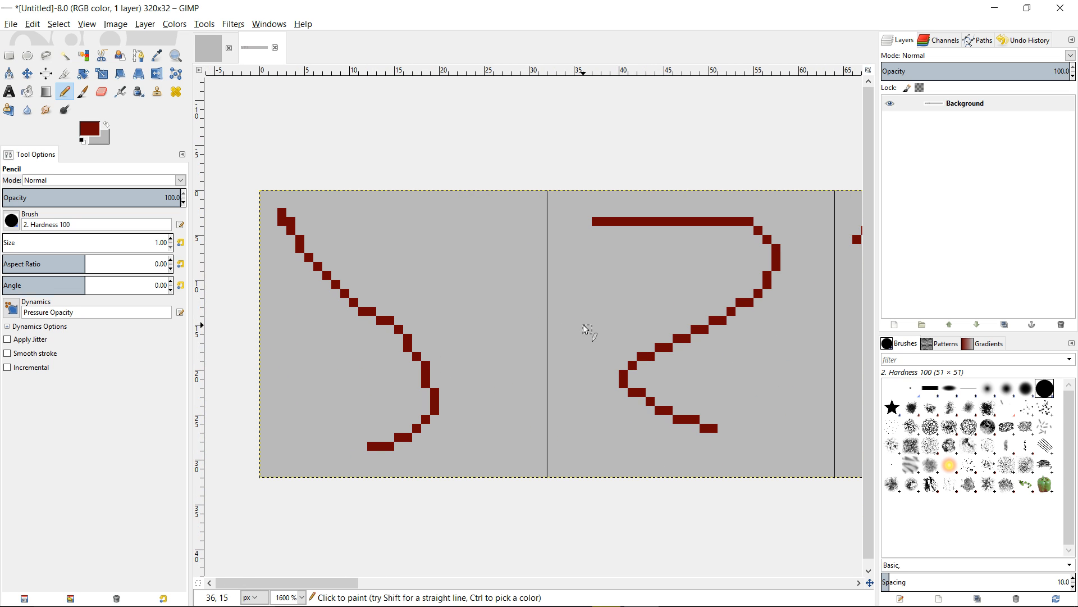
key(ctrl+z)
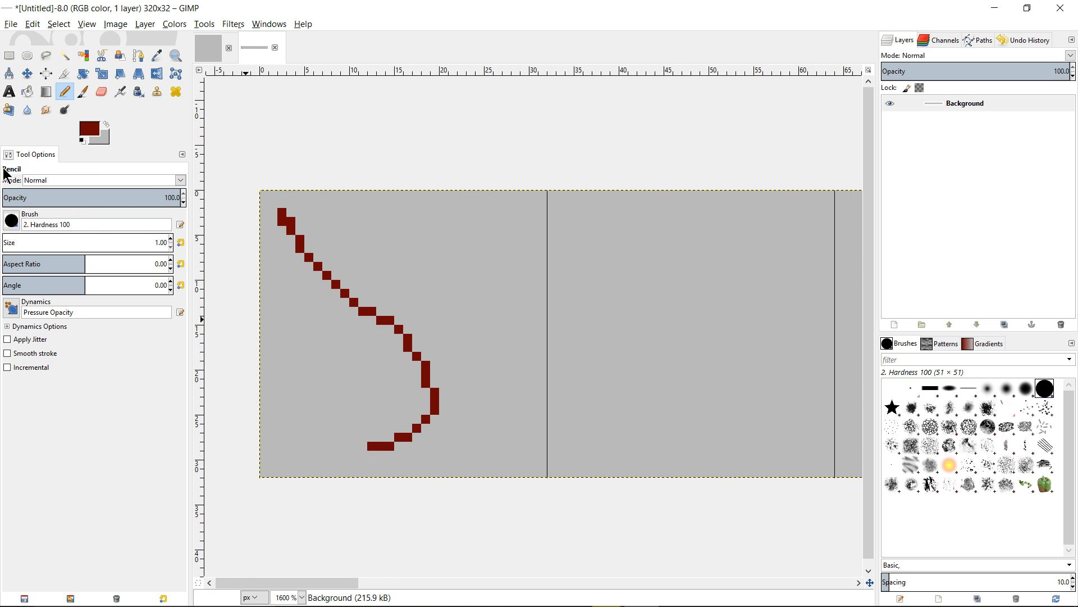
Try short strokes with the Paintbrush in the first cell and the Pencil in the second cell
click(85, 92)
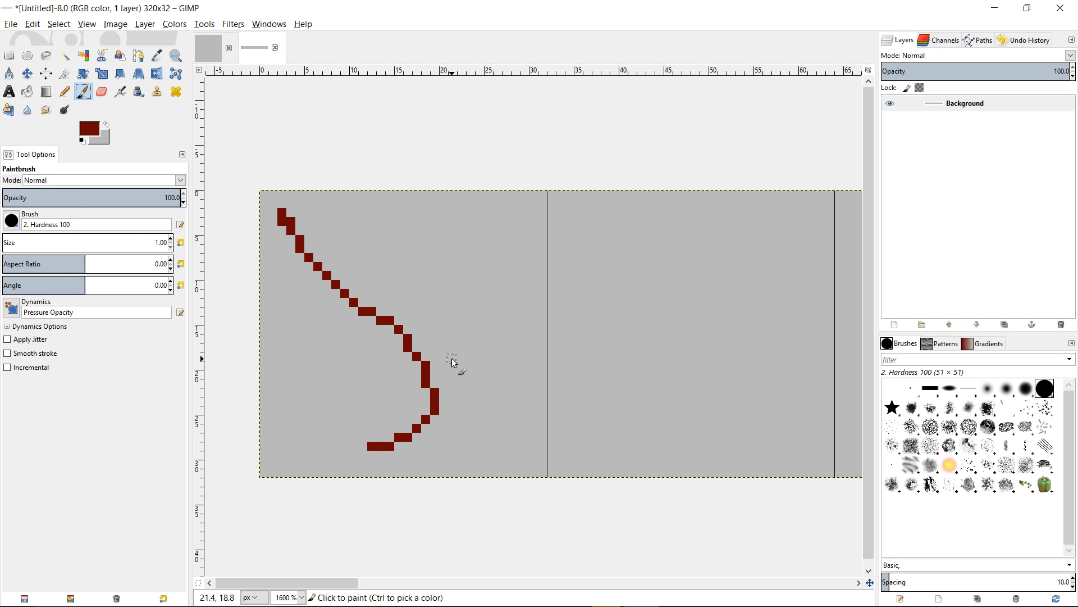
drag(452, 359, 438, 336)
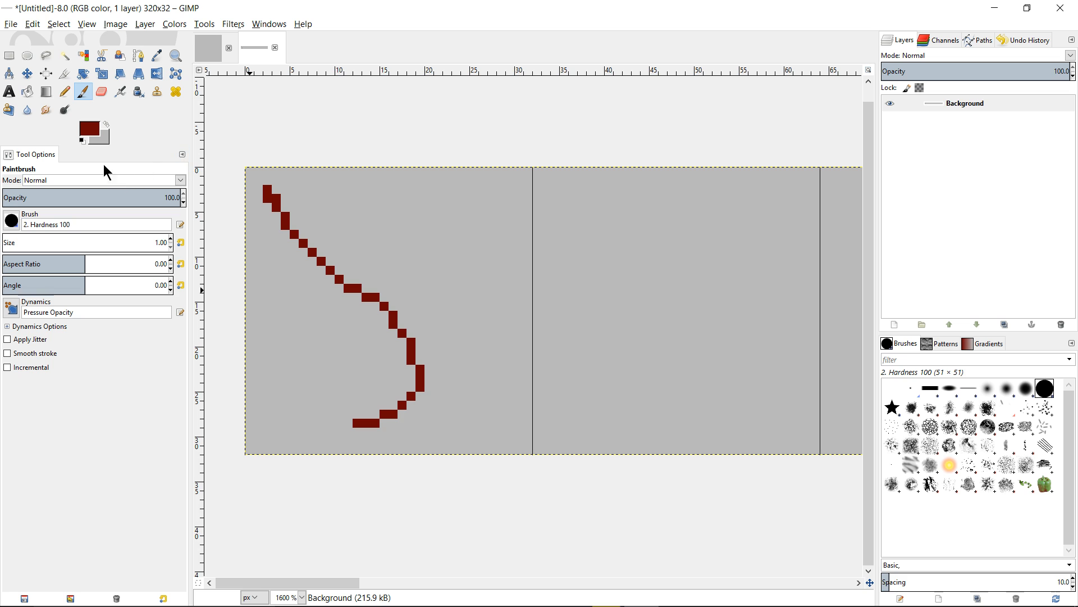
click(65, 91)
mouse_move(534, 430)
mouse_down()
mouse_move(403, 414)
mouse_move(624, 443)
mouse_move(697, 416)
mouse_up()
drag(629, 370, 603, 388)
scroll(643, 366, down, 1)
drag(677, 360, 475, 350)
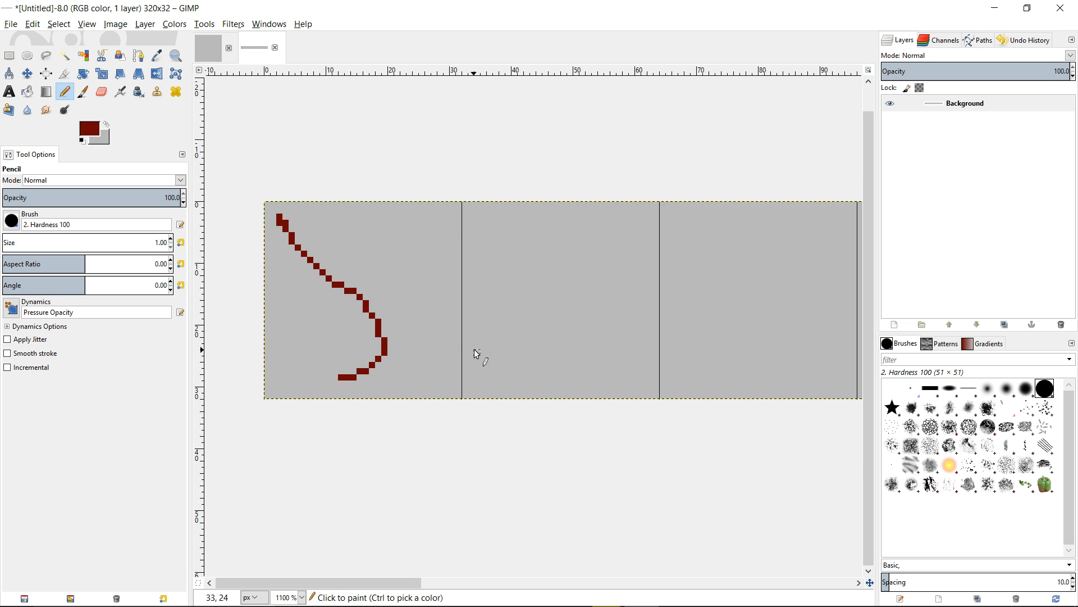